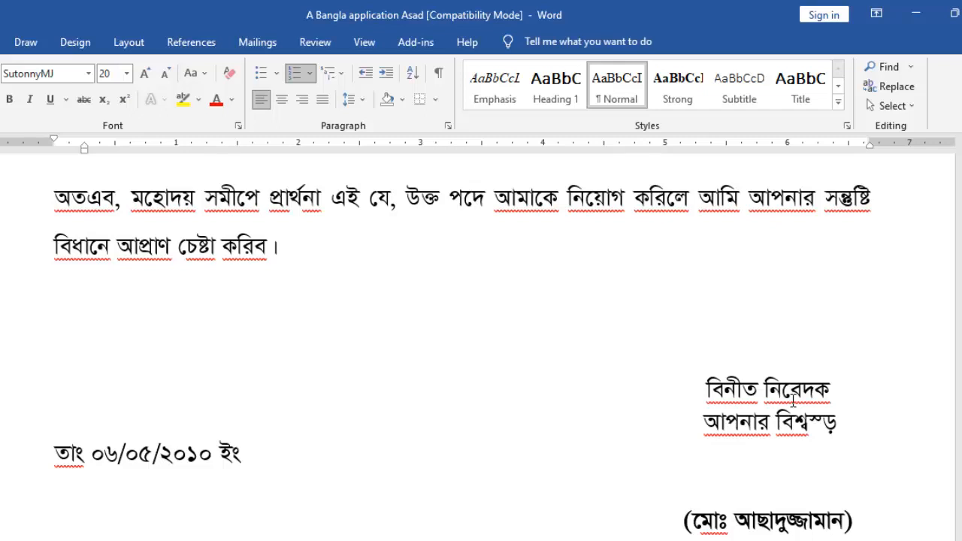
Decrease the indent of the two closing lines above the applicant's name until they start at the left margin
{"action": "scroll", "coordinate": [905, 313], "scroll_direction": "down", "scroll_amount": 3}
{"action": "scroll", "coordinate": [848, 338], "scroll_direction": "up", "scroll_amount": 5}
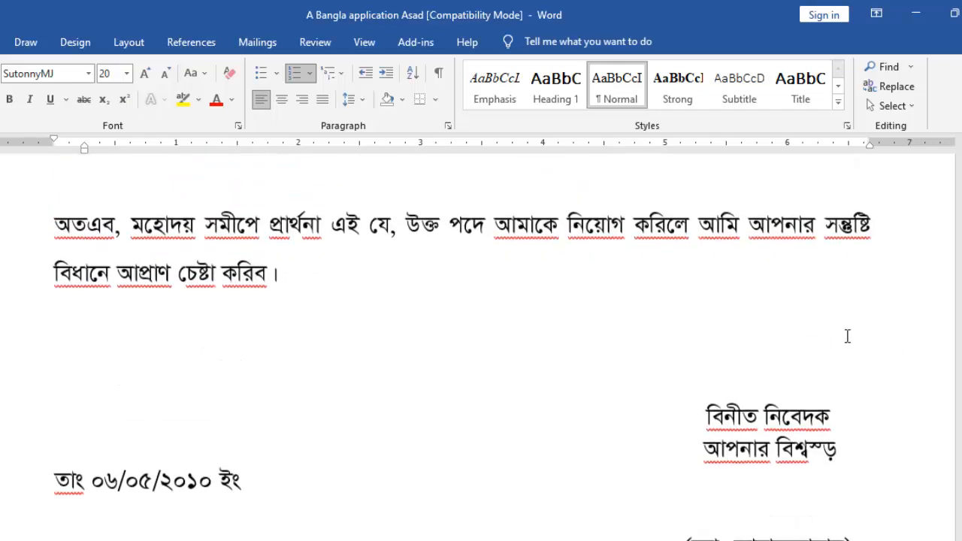
{"action": "scroll", "coordinate": [526, 350], "scroll_direction": "down", "scroll_amount": 3}
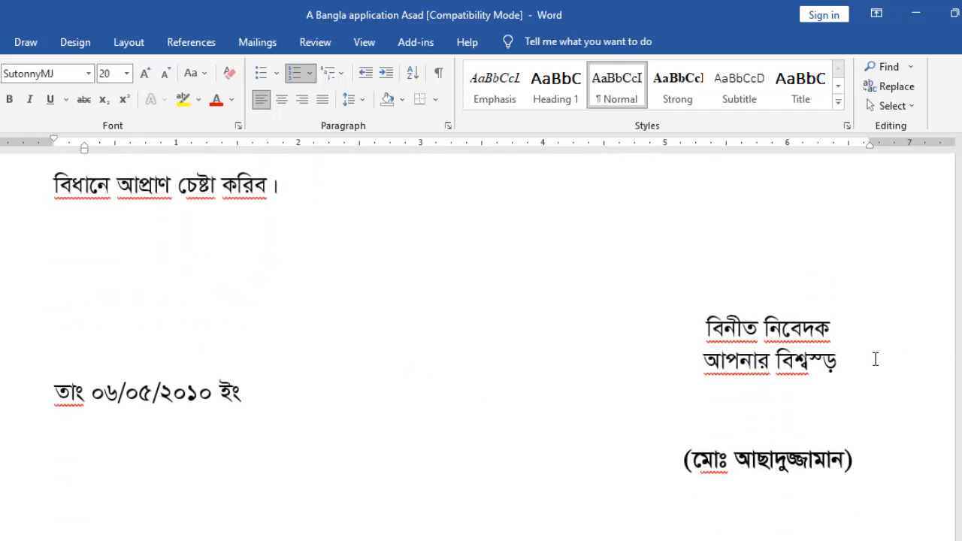
{"action": "left_click_drag", "start_coordinate": [869, 377], "coordinate": [688, 340]}
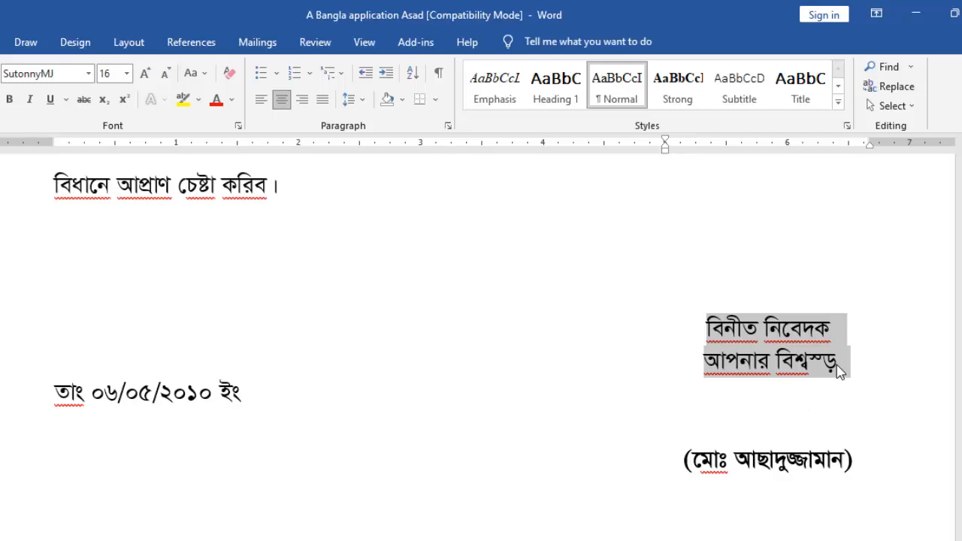
{"action": "left_click", "coordinate": [366, 72]}
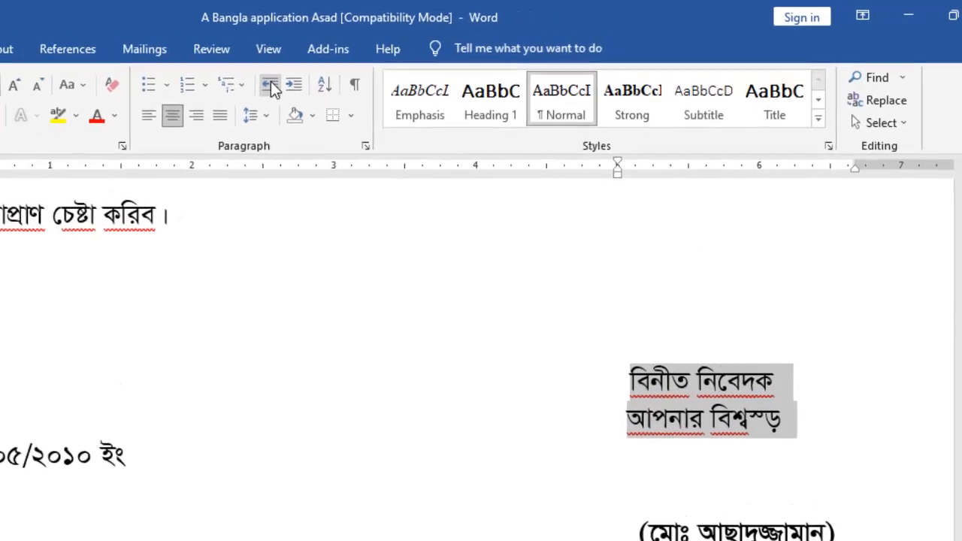
{"action": "left_click", "coordinate": [271, 83]}
{"action": "left_click", "coordinate": [271, 83]}
{"action": "left_click", "coordinate": [271, 82]}
{"action": "left_click", "coordinate": [270, 83]}
{"action": "left_click", "coordinate": [270, 83]}
{"action": "left_click", "coordinate": [270, 82]}
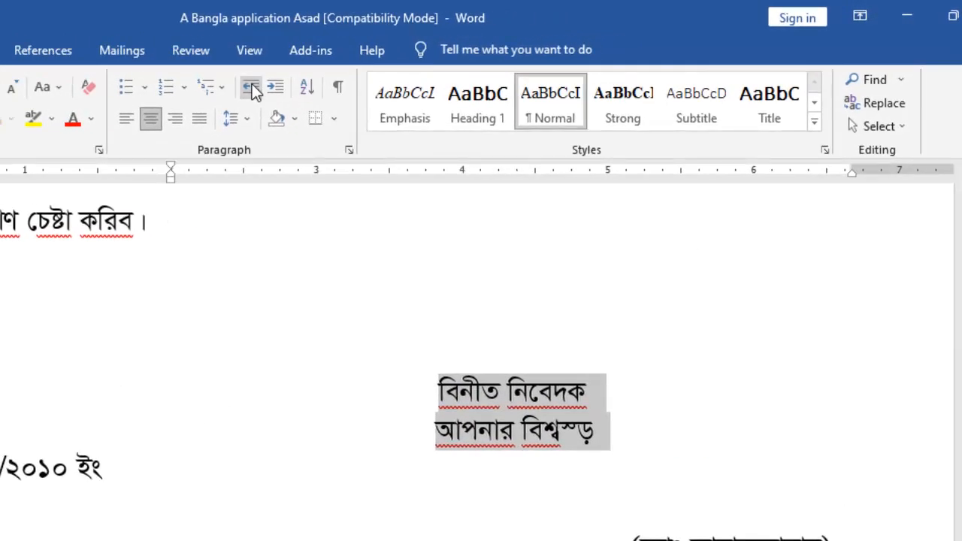
{"action": "left_click", "coordinate": [252, 88]}
{"action": "left_click", "coordinate": [252, 87]}
{"action": "left_click", "coordinate": [252, 87]}
{"action": "left_click", "coordinate": [252, 87]}
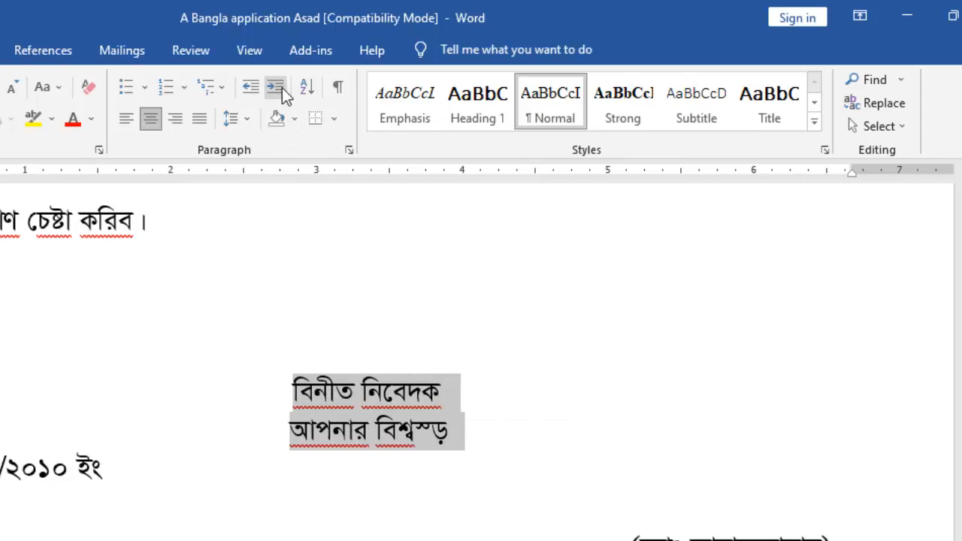
Increase the indent of the two selected closing lines by five levels, to 2.5 inches
{"action": "left_click", "coordinate": [284, 90]}
{"action": "left_click", "coordinate": [283, 90]}
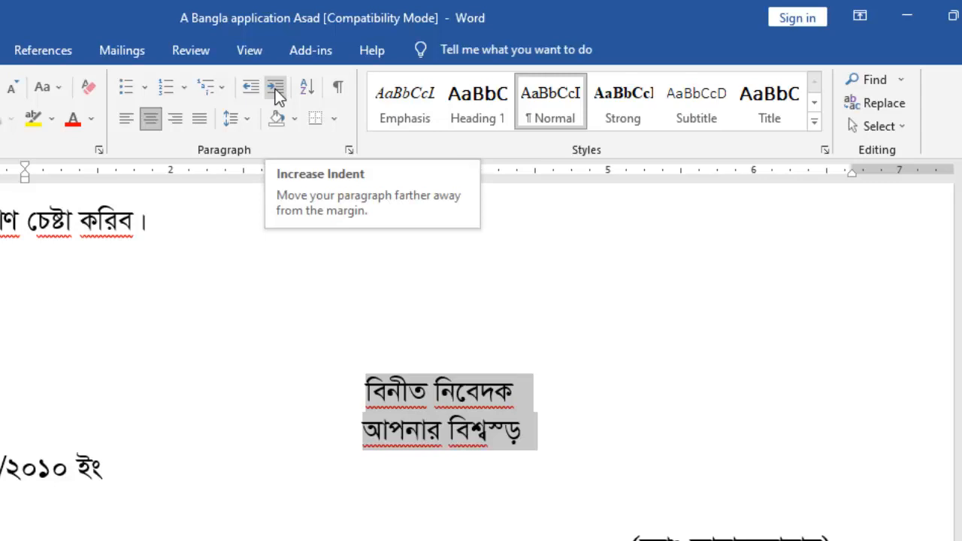
{"action": "left_click", "coordinate": [278, 92]}
{"action": "left_click", "coordinate": [278, 92]}
{"action": "left_click", "coordinate": [278, 92]}
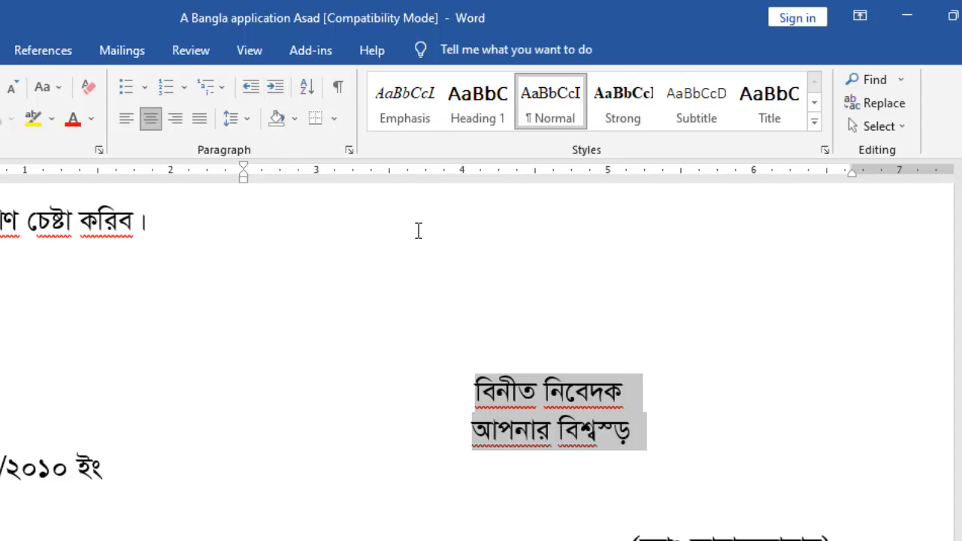
Decrease the indent of the closing lines by five levels, back to the left margin
{"action": "left_click", "coordinate": [249, 87]}
{"action": "left_click", "coordinate": [249, 87]}
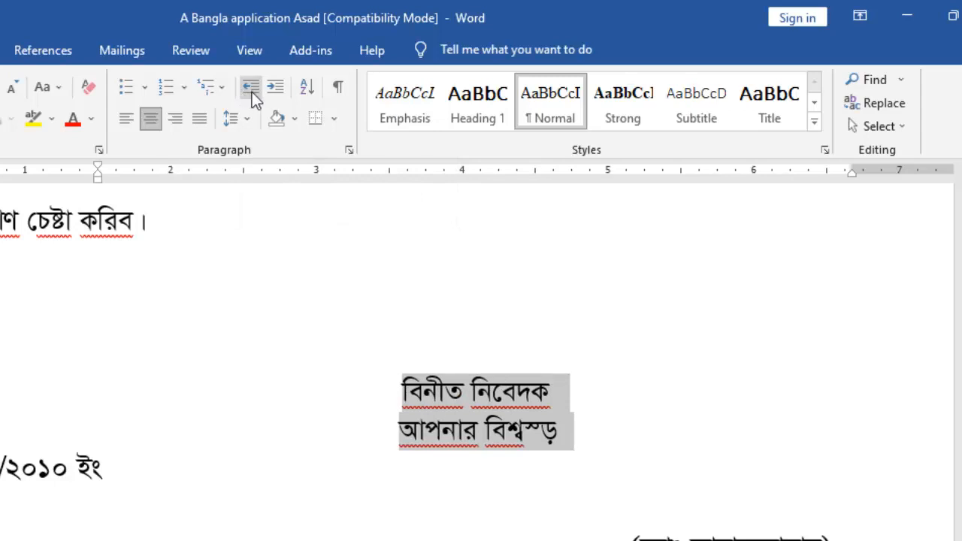
{"action": "left_click", "coordinate": [250, 87]}
{"action": "left_click", "coordinate": [252, 89]}
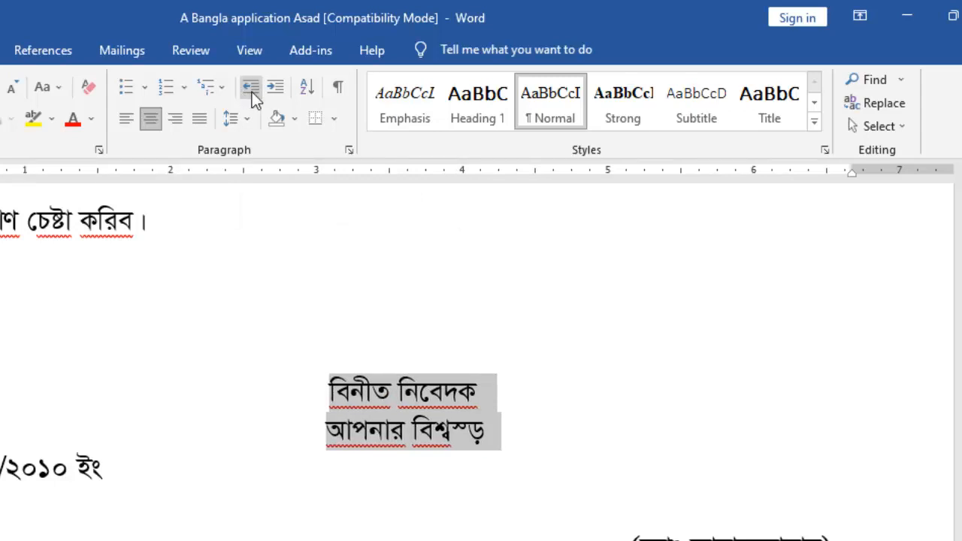
{"action": "left_click", "coordinate": [252, 89]}
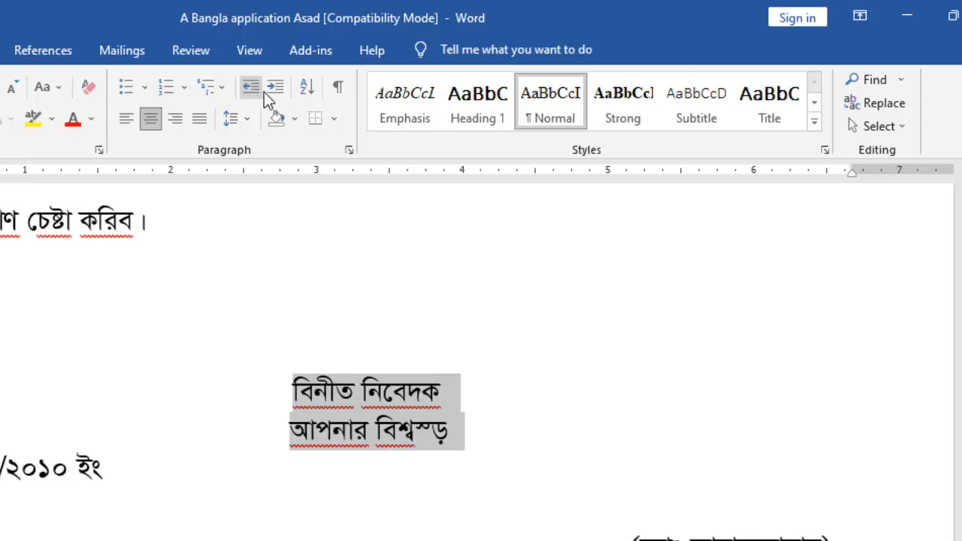
Increase the indent of the two closing lines by nine levels, to 4.5 inches
{"action": "left_click", "coordinate": [273, 92]}
{"action": "left_click", "coordinate": [273, 92]}
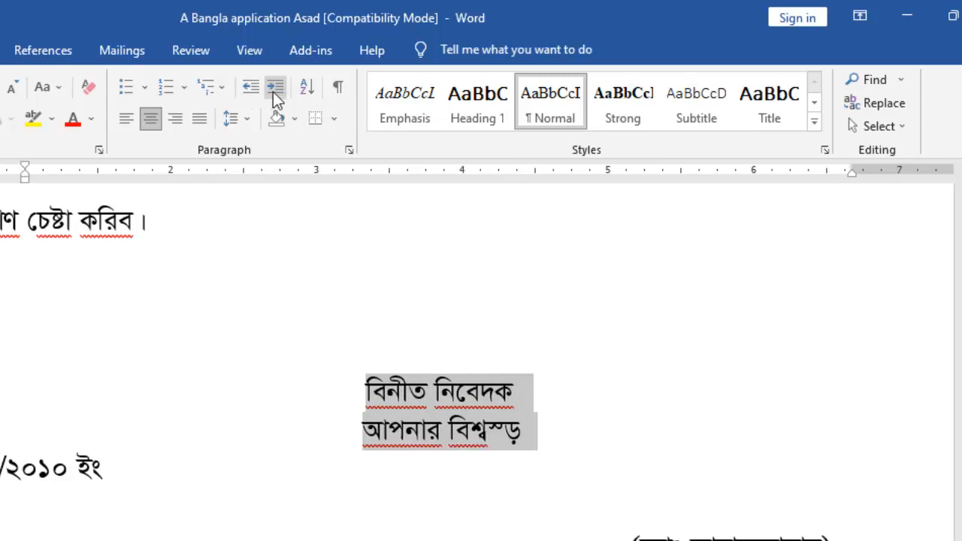
{"action": "left_click", "coordinate": [273, 92]}
{"action": "left_click", "coordinate": [272, 92]}
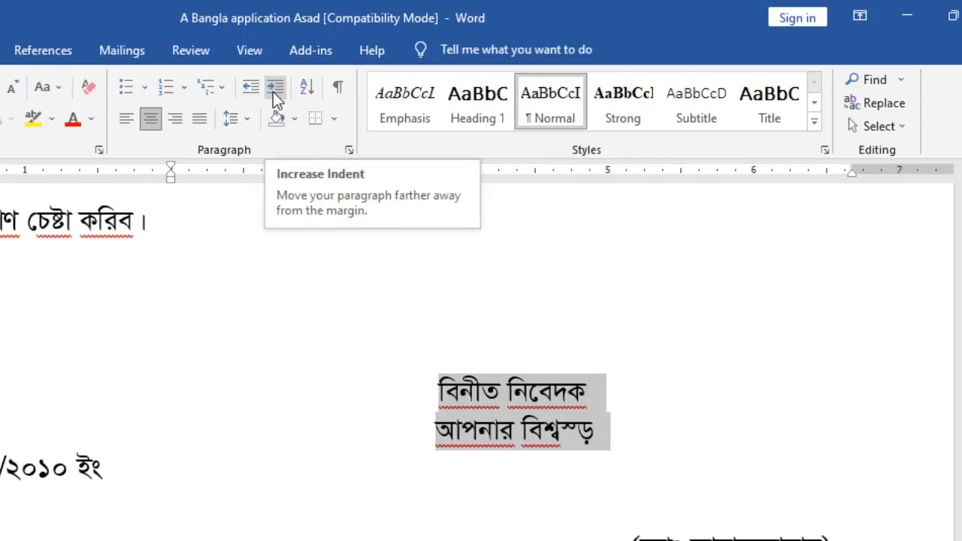
{"action": "left_click", "coordinate": [275, 87]}
{"action": "left_click", "coordinate": [275, 87]}
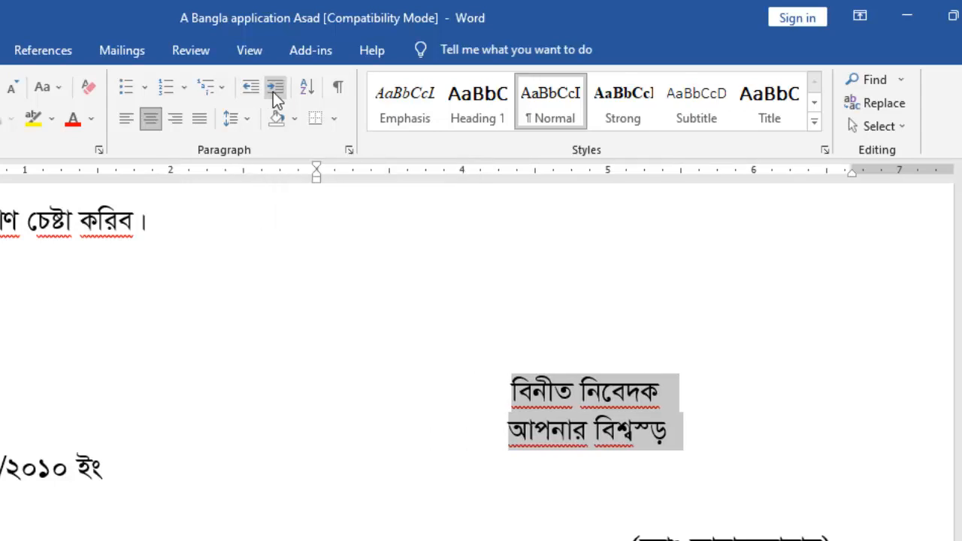
{"action": "left_click", "coordinate": [275, 87]}
{"action": "left_click", "coordinate": [275, 87]}
{"action": "left_click", "coordinate": [275, 87]}
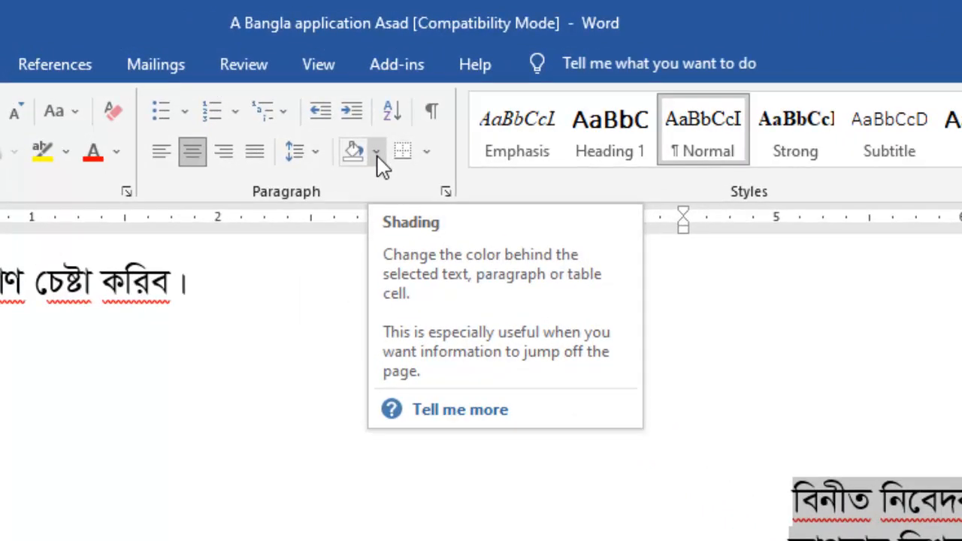
{"action": "left_click", "coordinate": [382, 167]}
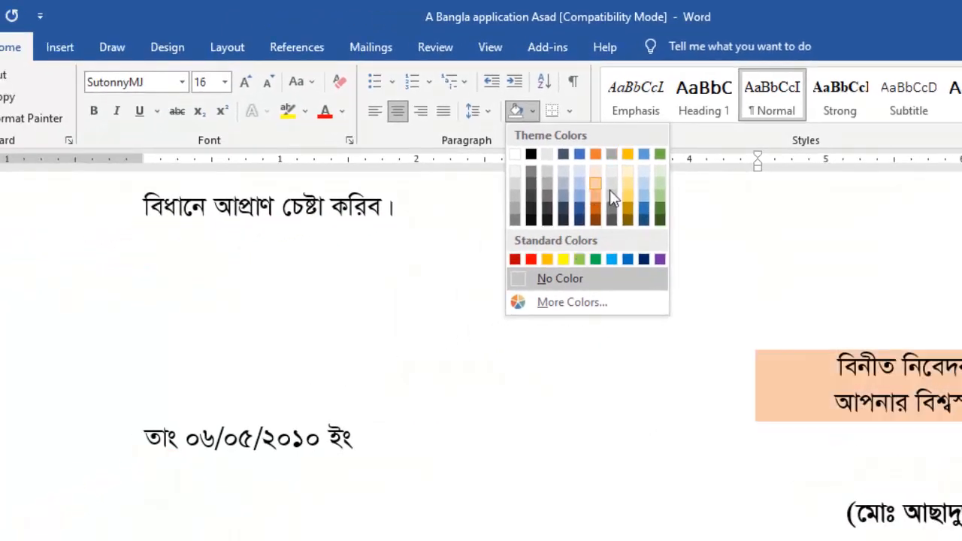
{"action": "left_click", "coordinate": [539, 410]}
{"action": "scroll", "coordinate": [250, 342], "scroll_direction": "up", "scroll_amount": 20}
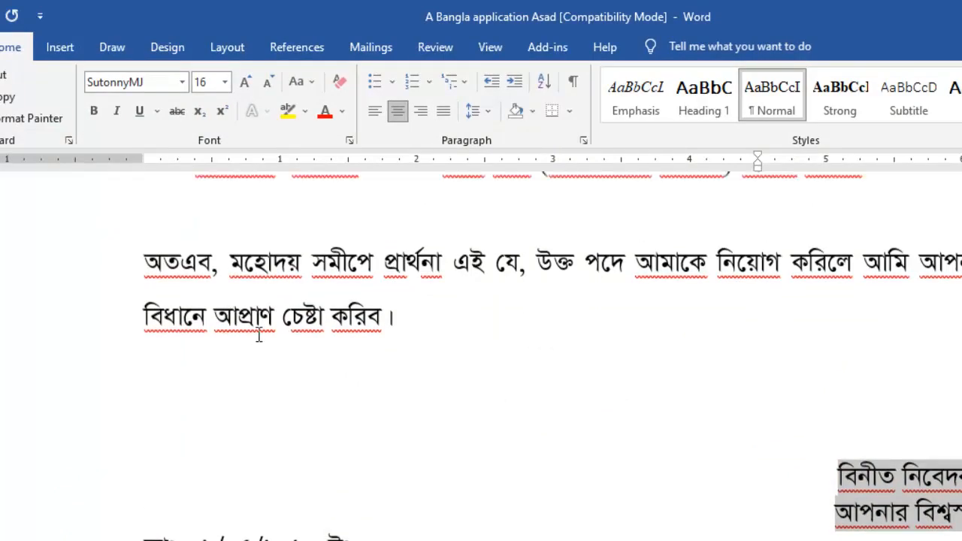
{"action": "scroll", "coordinate": [307, 307], "scroll_direction": "up", "scroll_amount": 2}
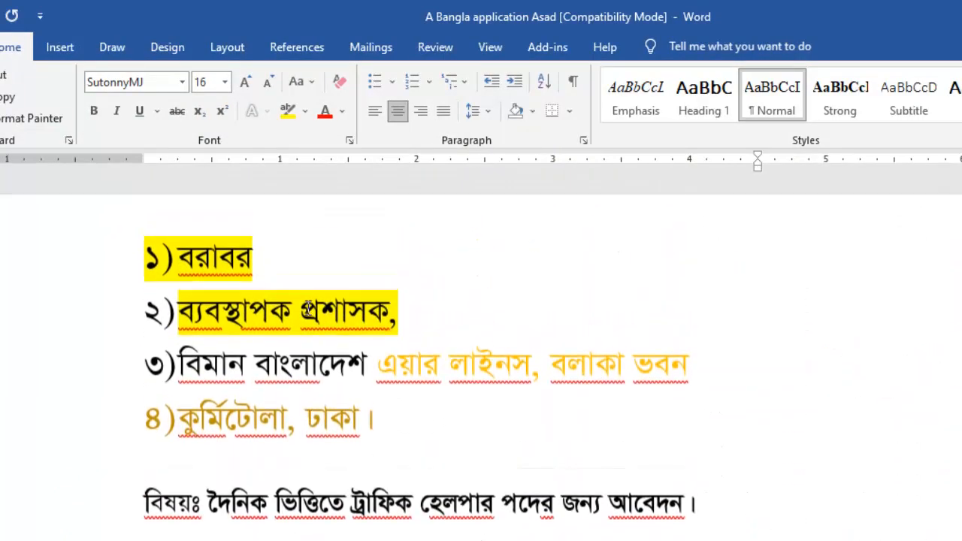
{"action": "scroll", "coordinate": [412, 345], "scroll_direction": "down", "scroll_amount": 15}
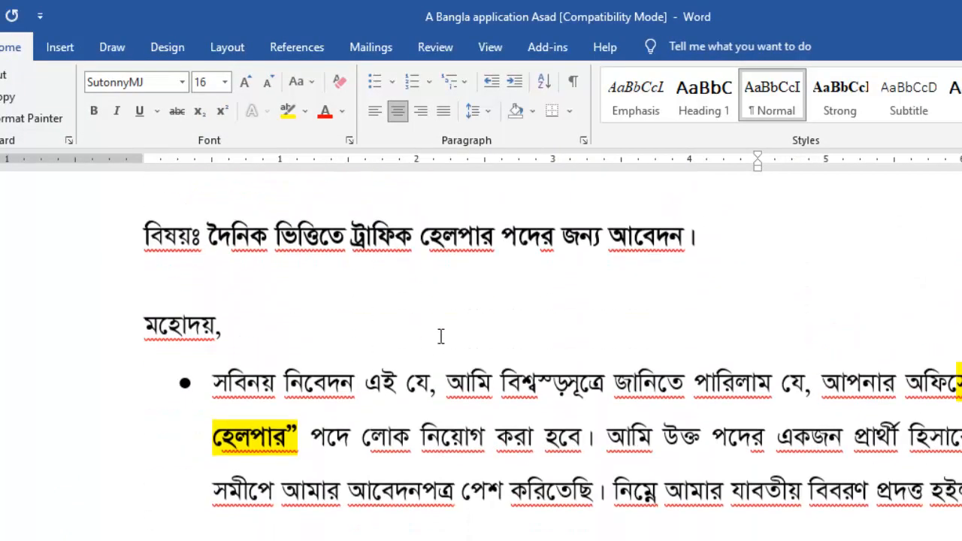
{"action": "scroll", "coordinate": [632, 364], "scroll_direction": "down", "scroll_amount": 8}
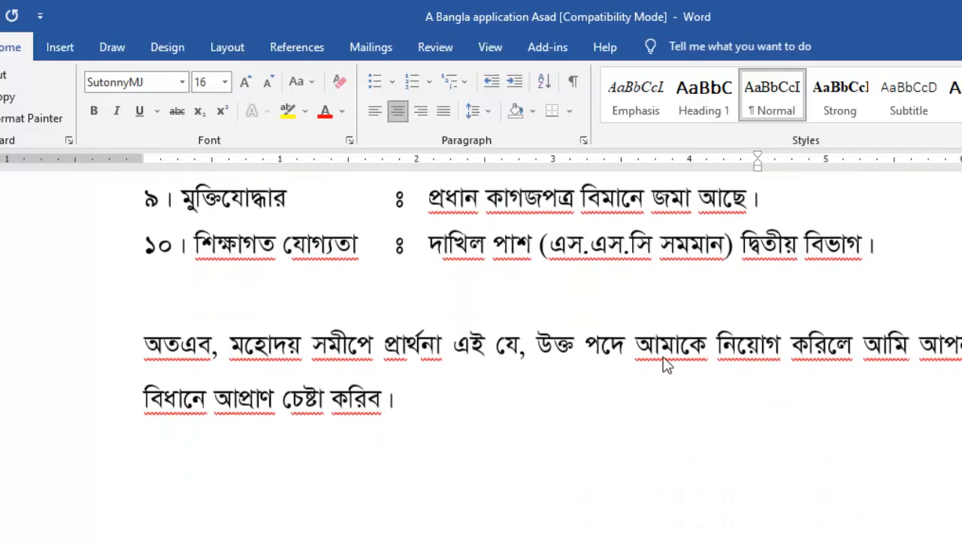
{"action": "left_click", "coordinate": [676, 357]}
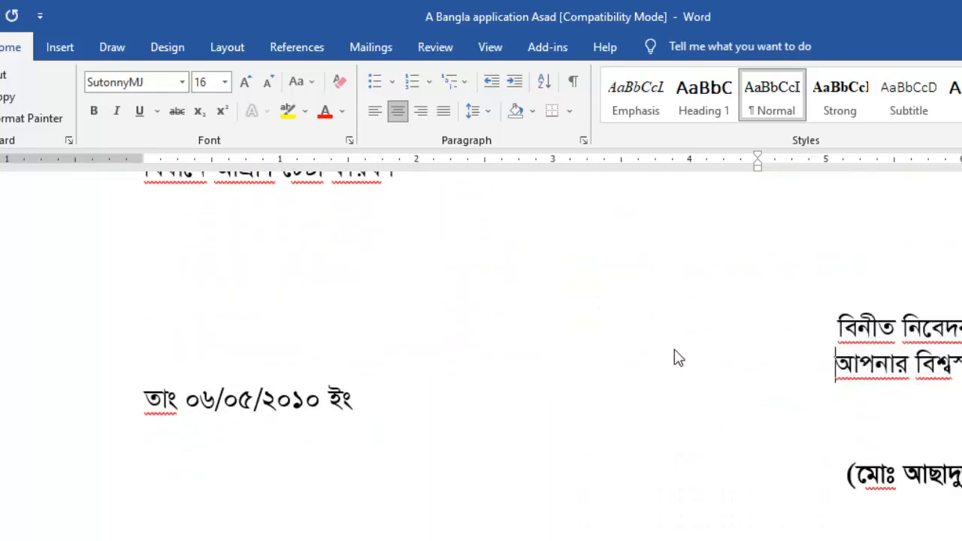
Apply the standard orange paragraph shading to the two closing lines above the applicant's name
{"action": "scroll", "coordinate": [689, 358], "scroll_direction": "down", "scroll_amount": 1}
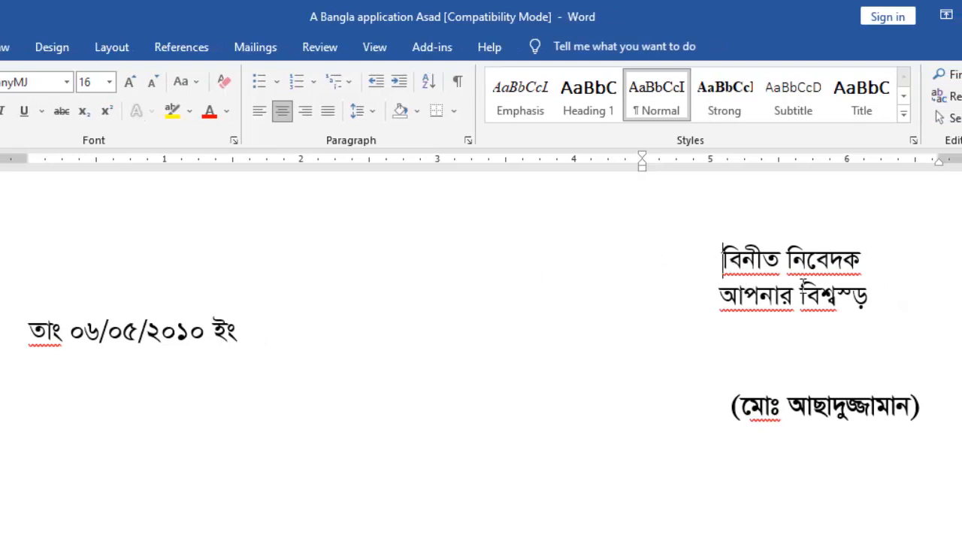
{"action": "left_click_drag", "start_coordinate": [721, 263], "coordinate": [877, 298]}
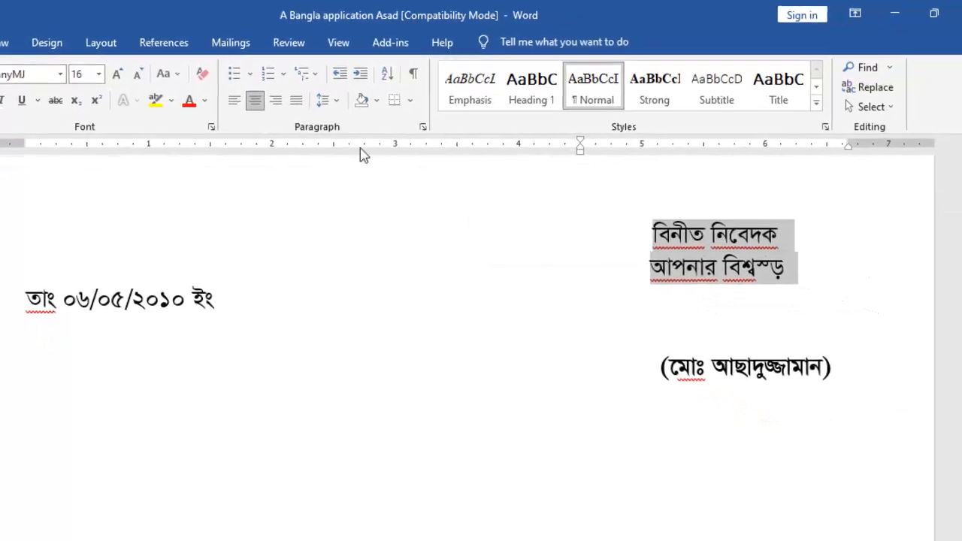
{"action": "left_click", "coordinate": [378, 105]}
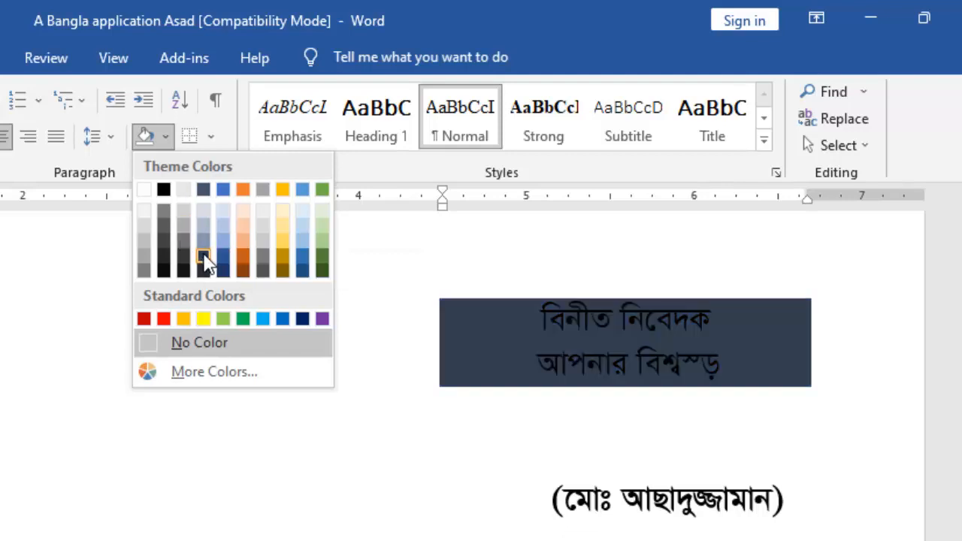
{"action": "left_click", "coordinate": [182, 317]}
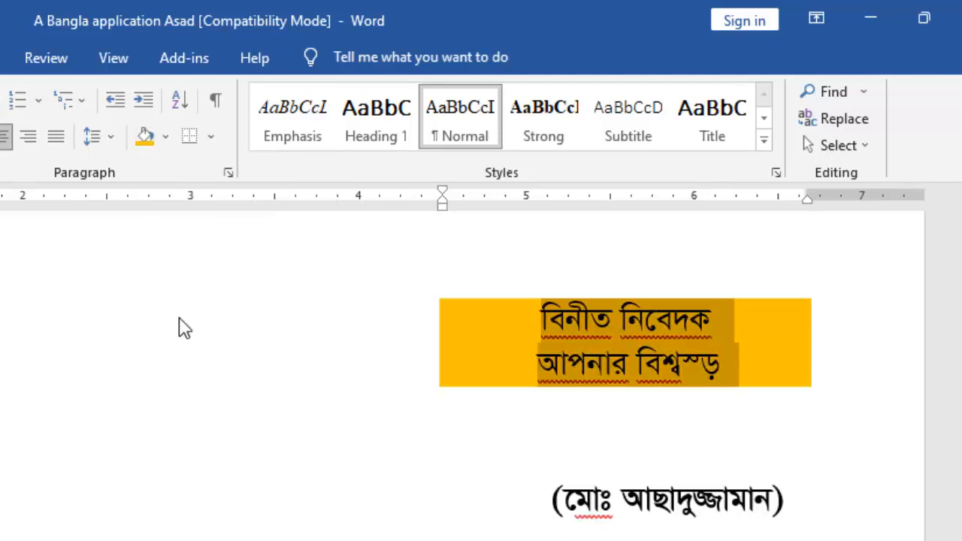
{"action": "left_click", "coordinate": [586, 408]}
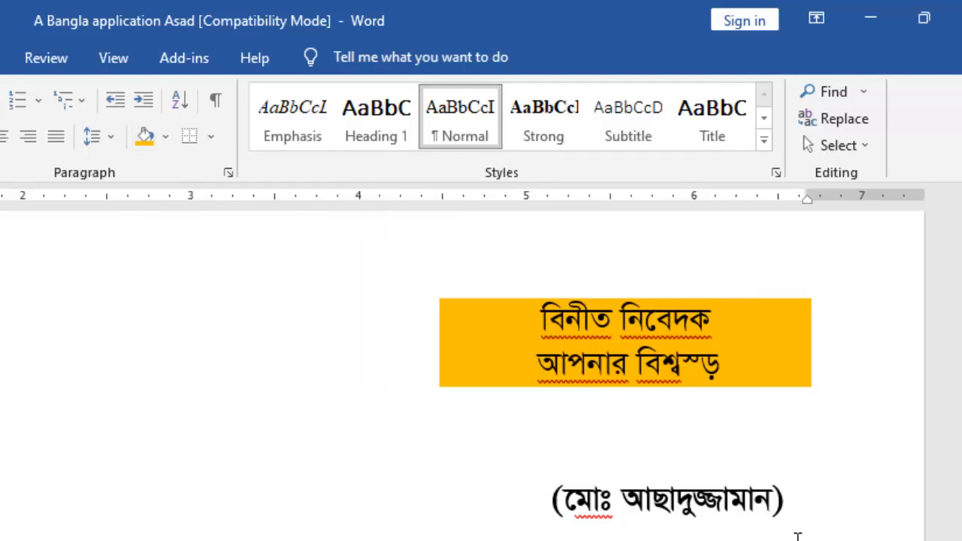
Shade list items ৯ and ১০ with Light Gray, Background 2, Darker 10%
{"action": "scroll", "coordinate": [794, 535], "scroll_direction": "up", "scroll_amount": 10}
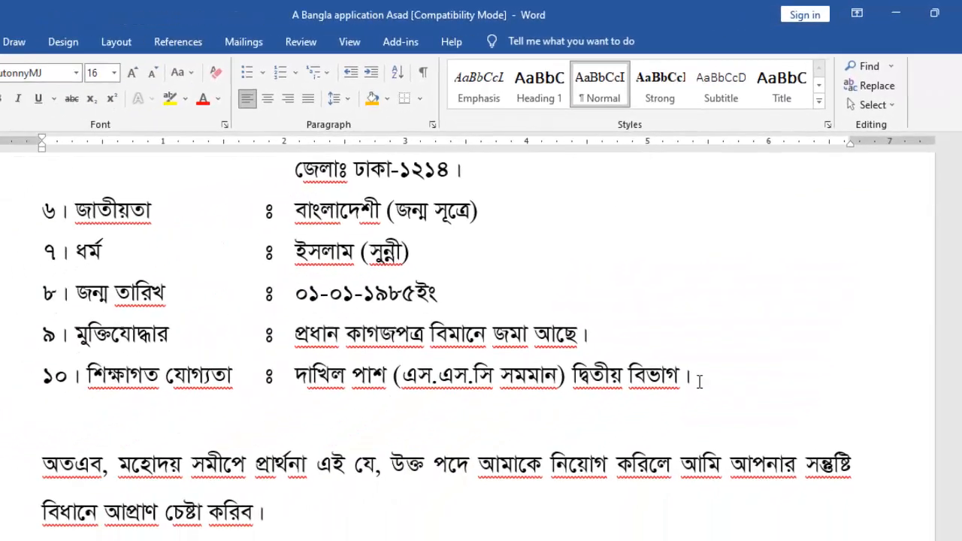
{"action": "left_click_drag", "start_coordinate": [699, 383], "coordinate": [38, 334]}
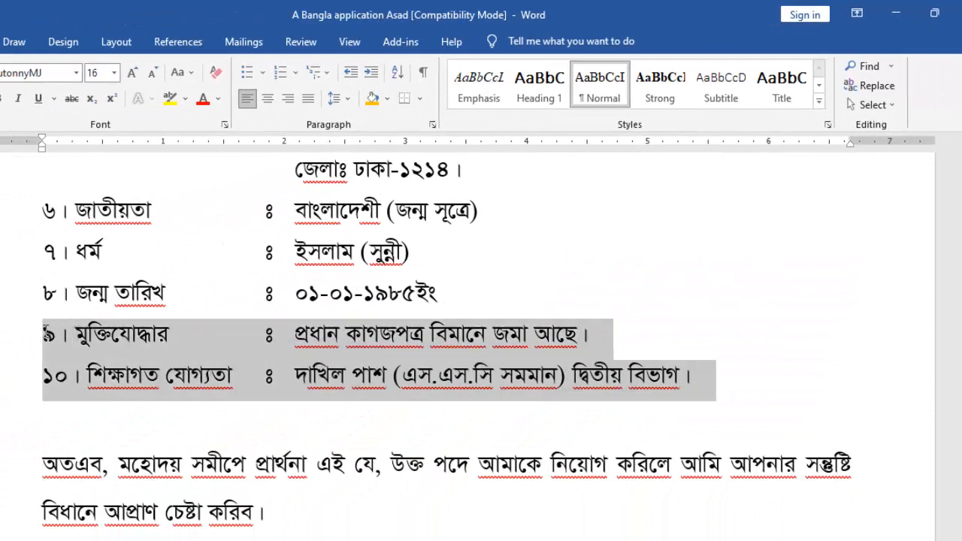
{"action": "left_click", "coordinate": [386, 99]}
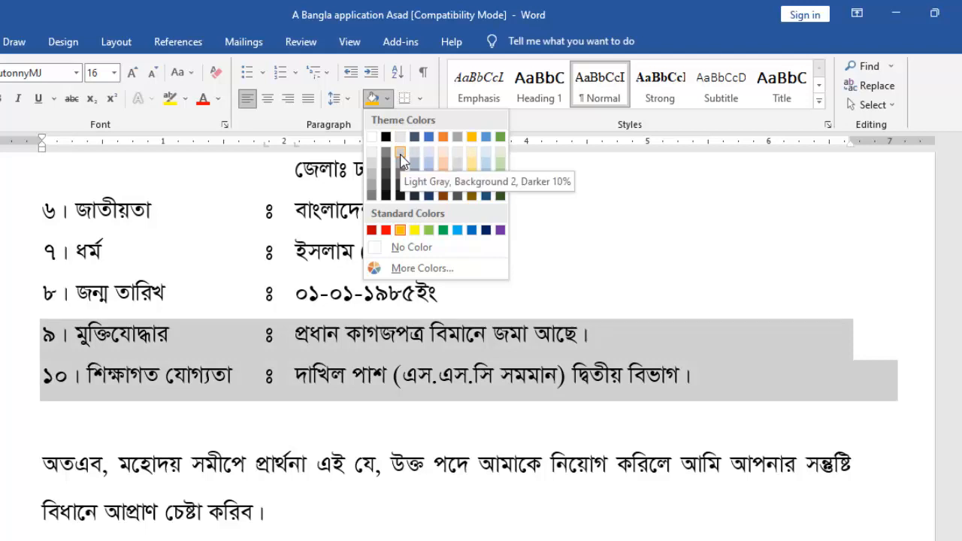
{"action": "left_click", "coordinate": [400, 160]}
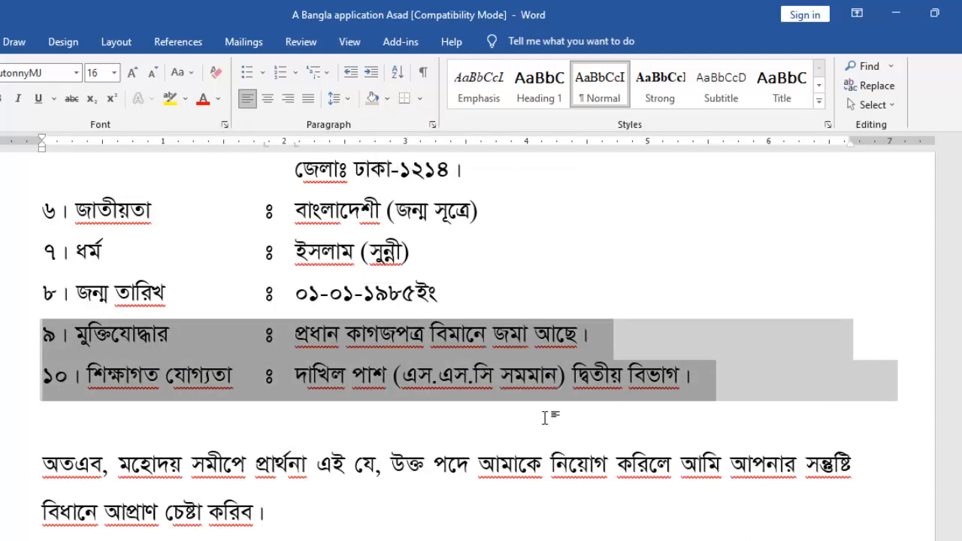
{"action": "left_click", "coordinate": [544, 445]}
Insert a table with three columns and two rows between the bulleted introduction and the numbered personal details
{"action": "scroll", "coordinate": [463, 422], "scroll_direction": "up", "scroll_amount": 2}
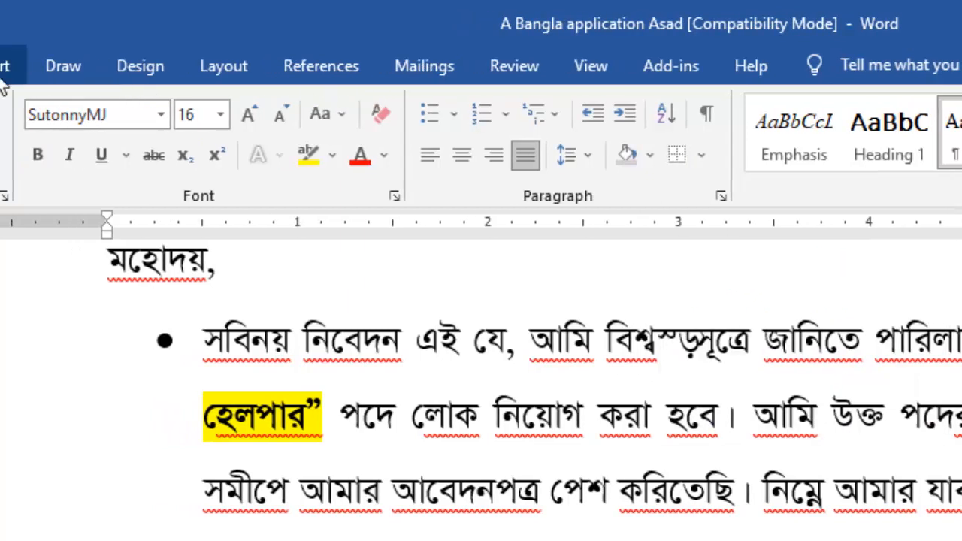
{"action": "left_click", "coordinate": [120, 66]}
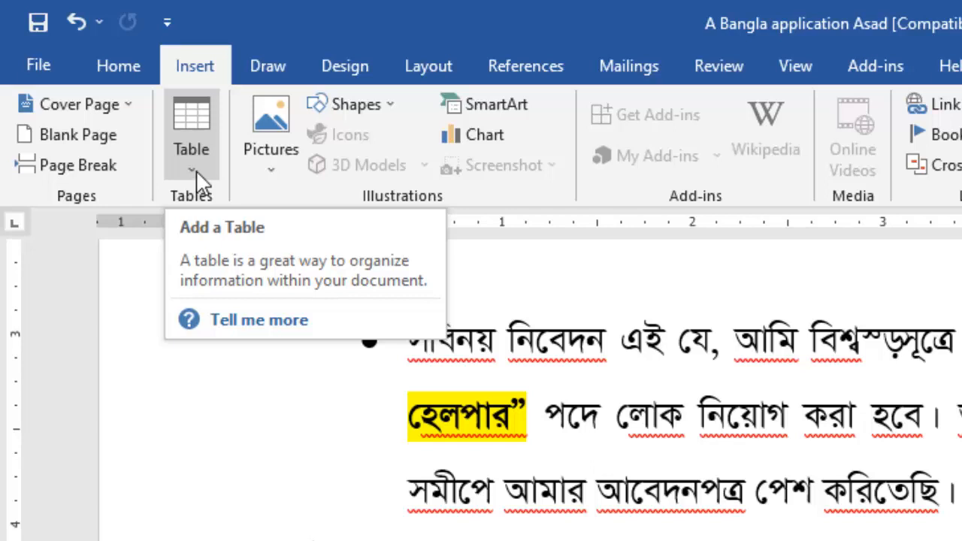
{"action": "left_click", "coordinate": [129, 64]}
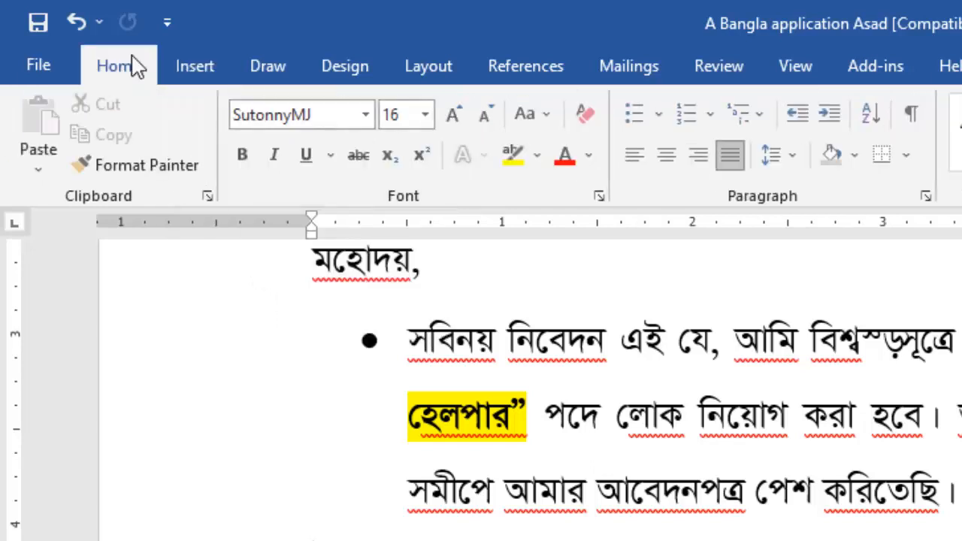
{"action": "left_click", "coordinate": [208, 75]}
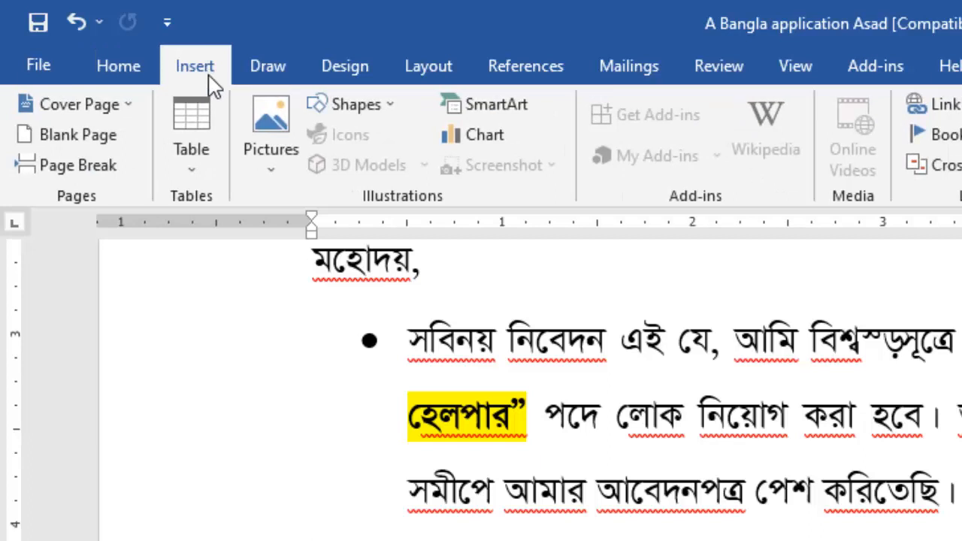
{"action": "left_click", "coordinate": [190, 178]}
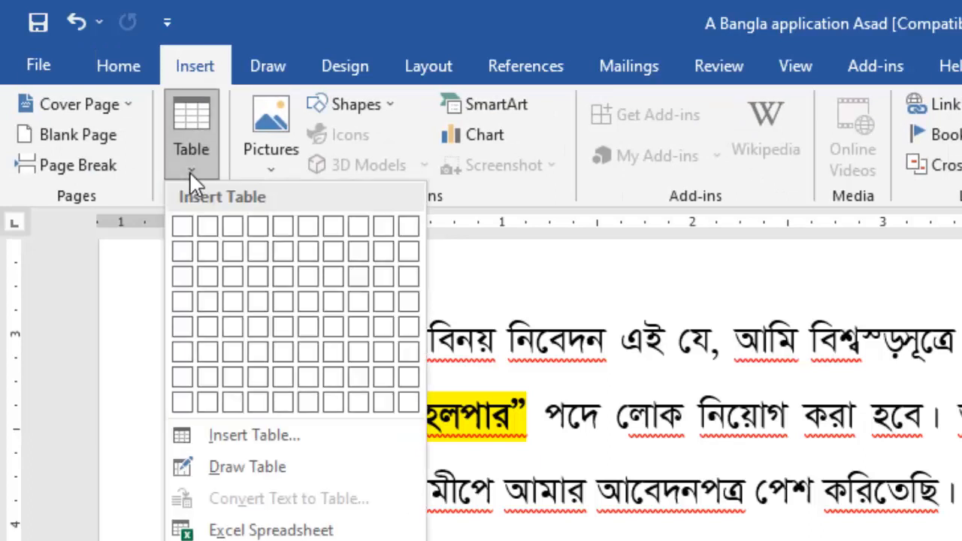
{"action": "left_click", "coordinate": [239, 259]}
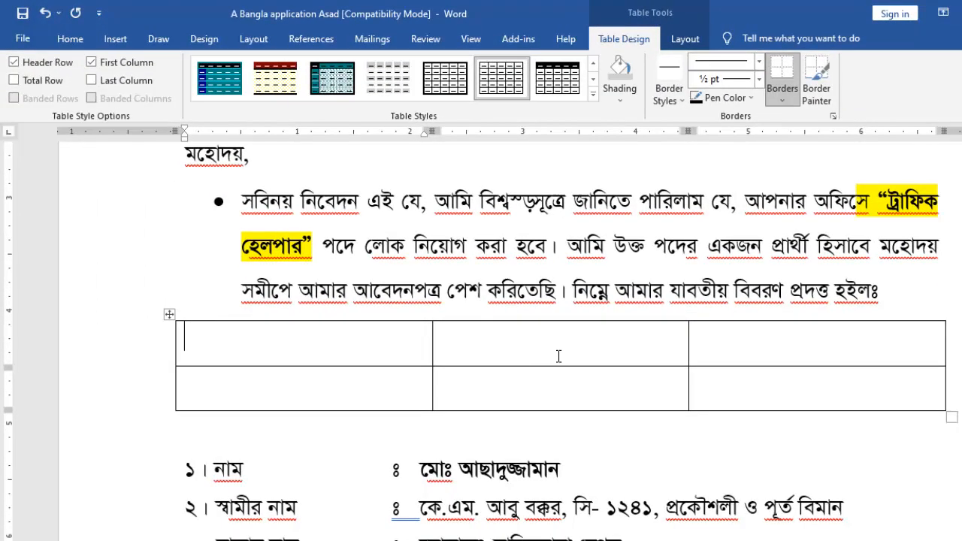
Copy the applicant's name from list item ১ into the first cell of the table's first row
{"action": "left_click", "coordinate": [70, 38]}
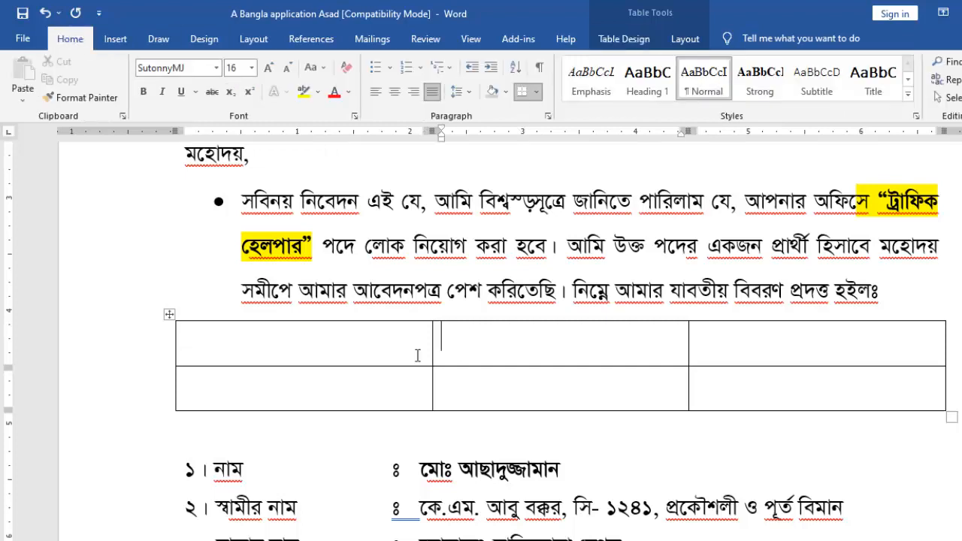
{"action": "mouse_move", "coordinate": [416, 354]}
{"action": "left_mouse_down"}
{"action": "mouse_move", "coordinate": [491, 375]}
{"action": "mouse_move", "coordinate": [703, 354]}
{"action": "left_mouse_up"}
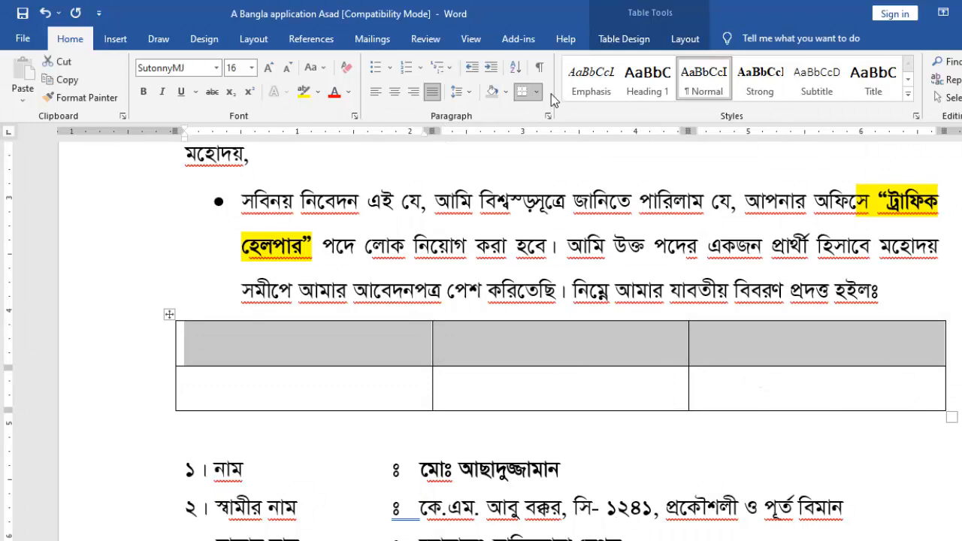
{"action": "left_click", "coordinate": [403, 354]}
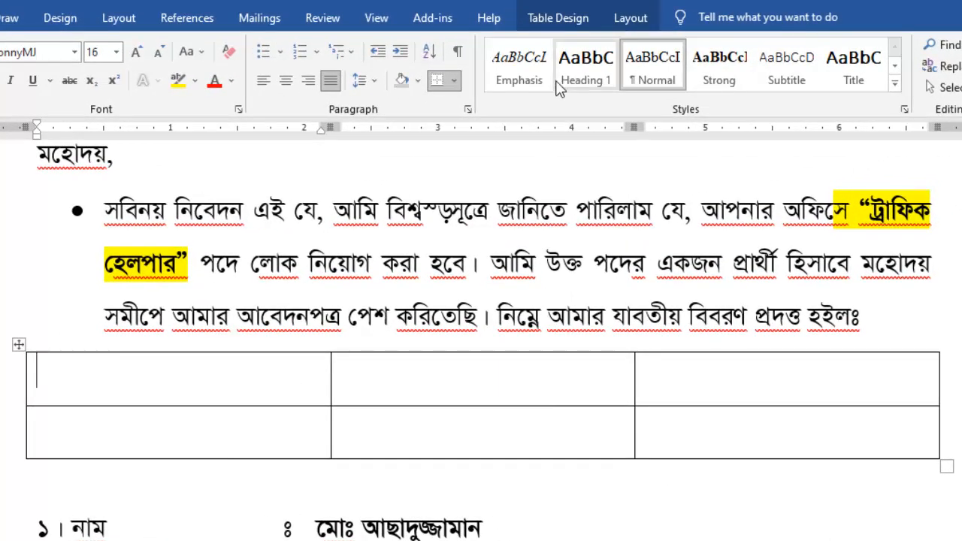
{"action": "left_click_drag", "start_coordinate": [493, 530], "coordinate": [315, 535]}
{"action": "key", "text": "ctrl+c"}
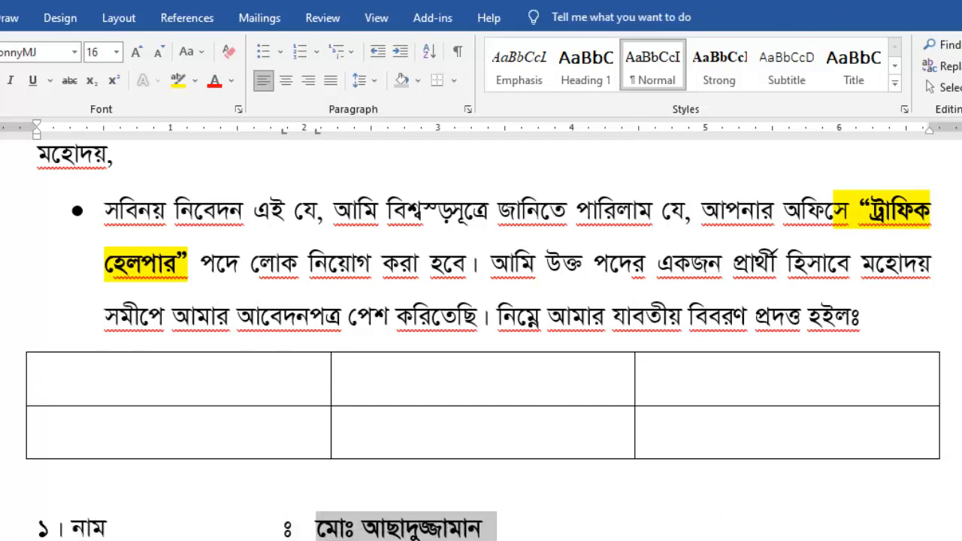
{"action": "left_click", "coordinate": [216, 399]}
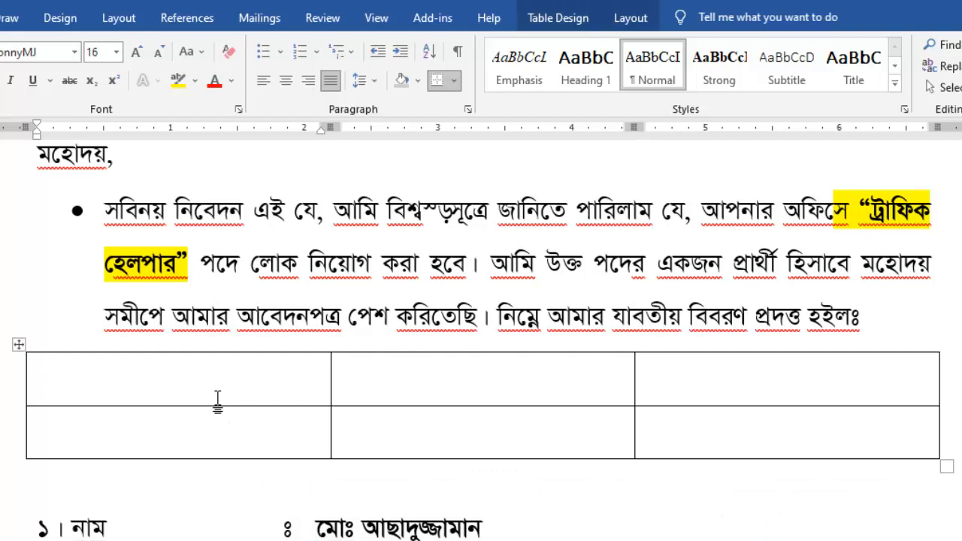
{"action": "key", "text": "ctrl+v"}
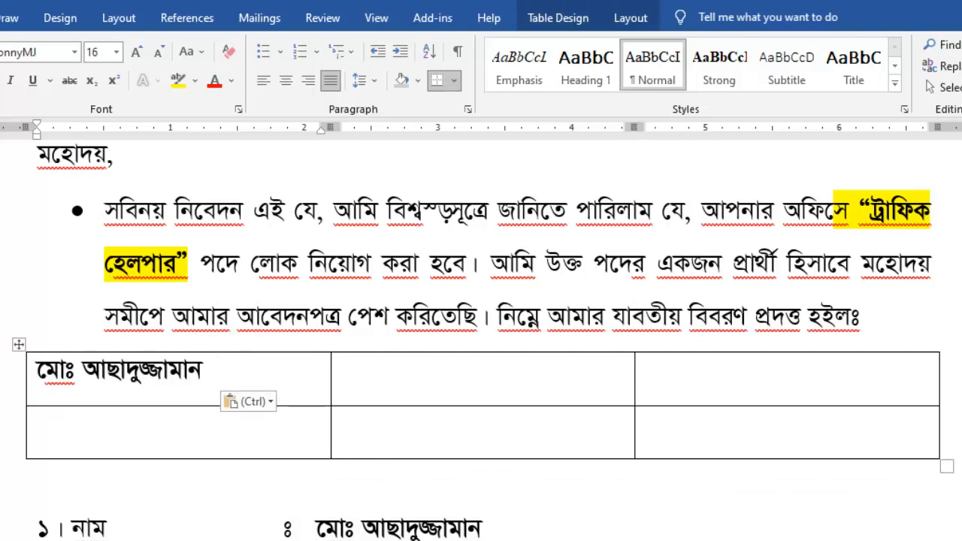
Copy the label "স্বামীর নাম" from list item ২ into the second cell of the table's first row
{"action": "scroll", "coordinate": [240, 522], "scroll_direction": "down", "scroll_amount": 2}
{"action": "left_click_drag", "start_coordinate": [172, 510], "coordinate": [73, 511]}
{"action": "key", "text": "ctrl+c"}
{"action": "left_click", "coordinate": [496, 326]}
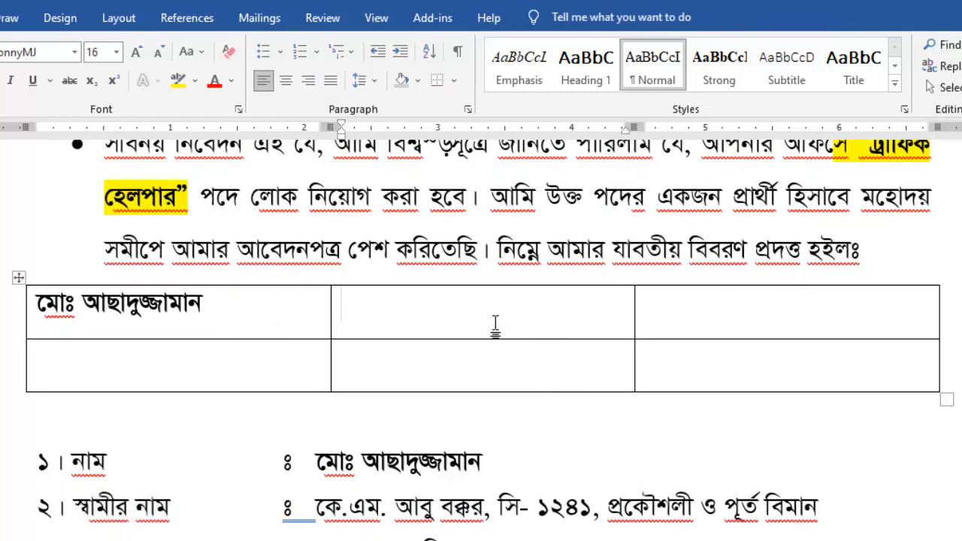
{"action": "key", "text": "ctrl+v"}
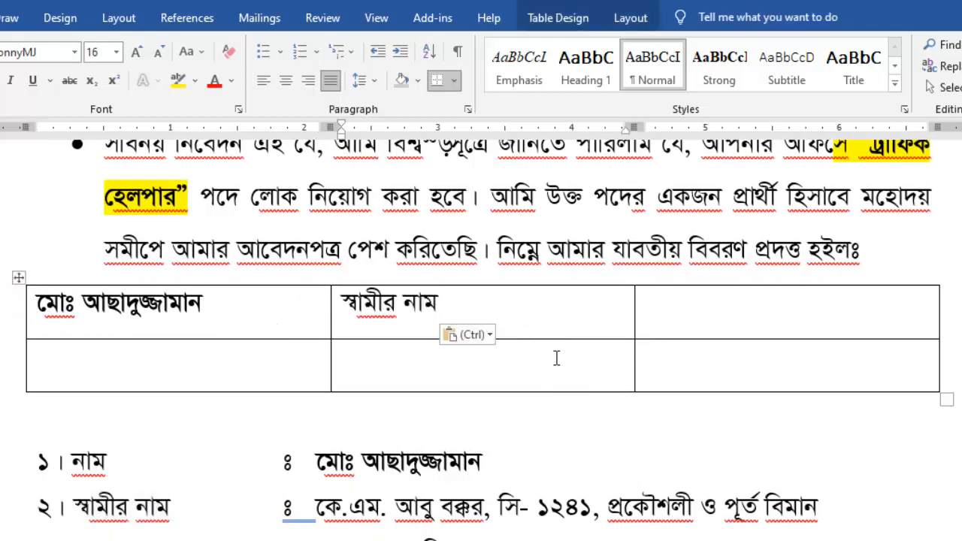
Toggle off the Inside Borders between the two filled cells in the table's first row
{"action": "left_click_drag", "start_coordinate": [504, 314], "coordinate": [236, 316]}
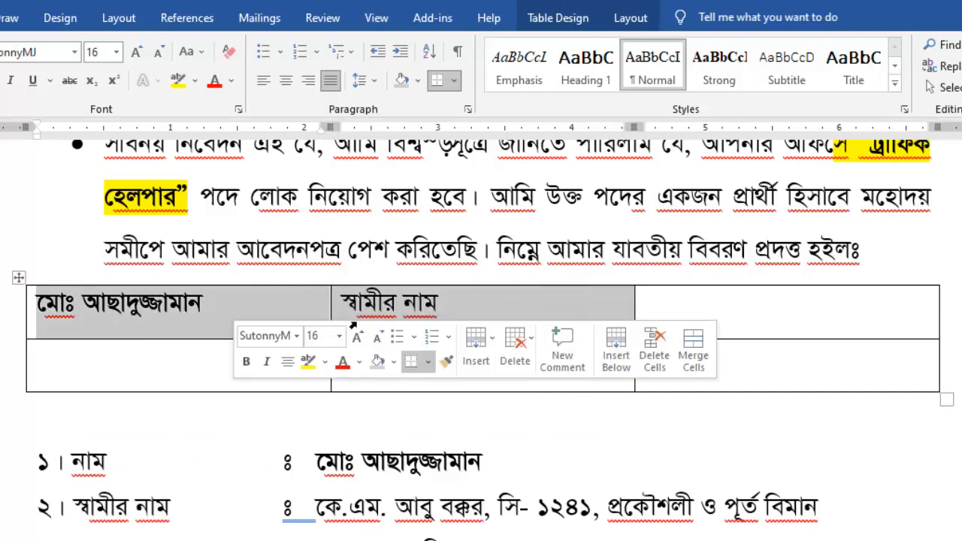
{"action": "left_click", "coordinate": [455, 81]}
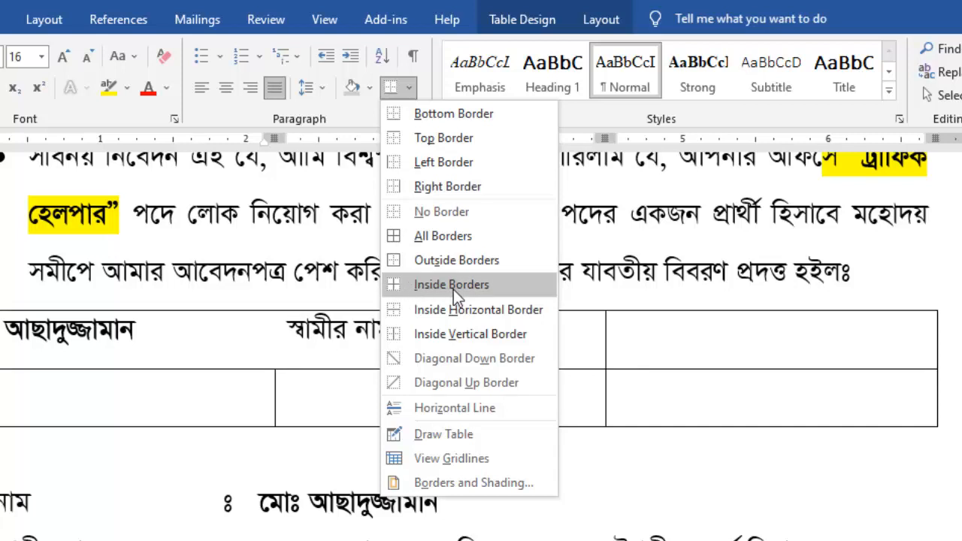
{"action": "left_click", "coordinate": [479, 290]}
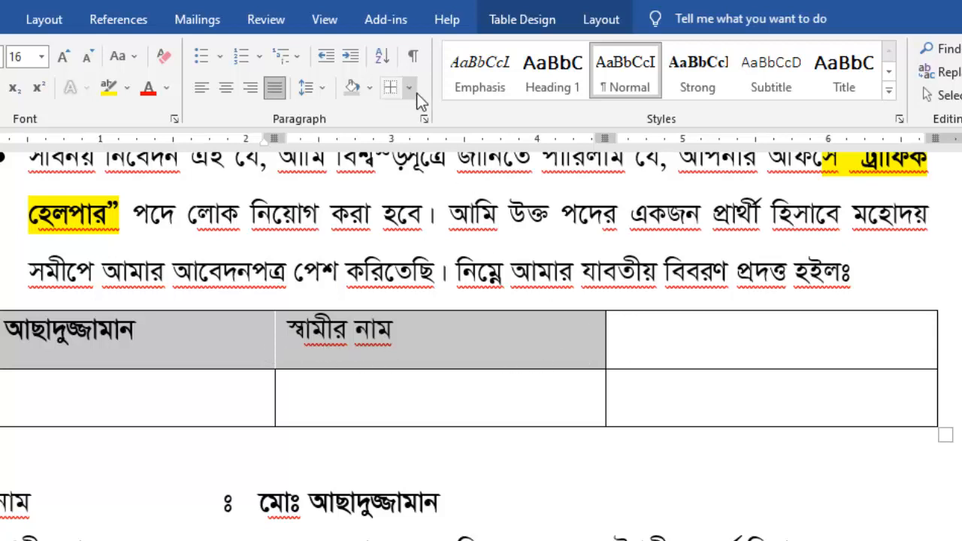
Preview border options such as No Border on the "স্বামীর নাম" cell and Inside Borders on the whole table
{"action": "left_click", "coordinate": [284, 362]}
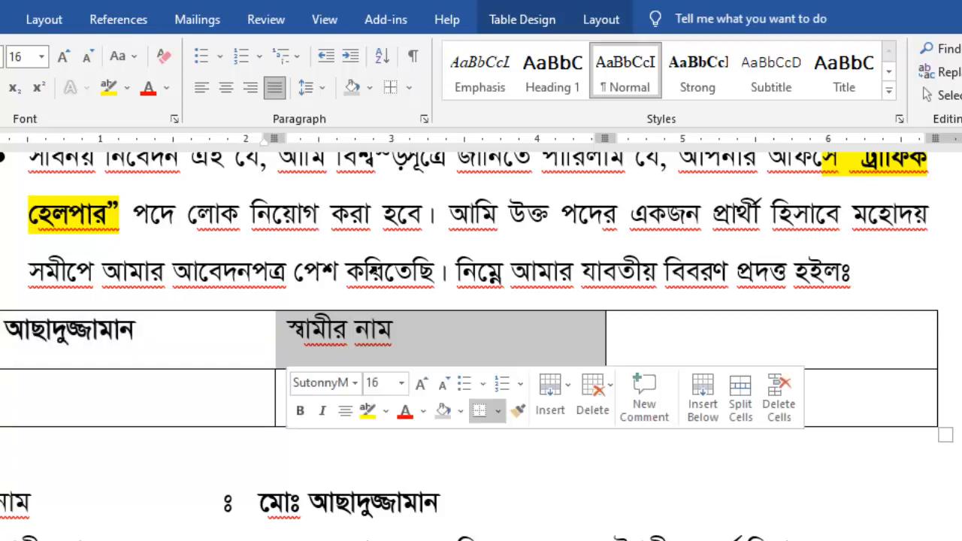
{"action": "left_click", "coordinate": [412, 91]}
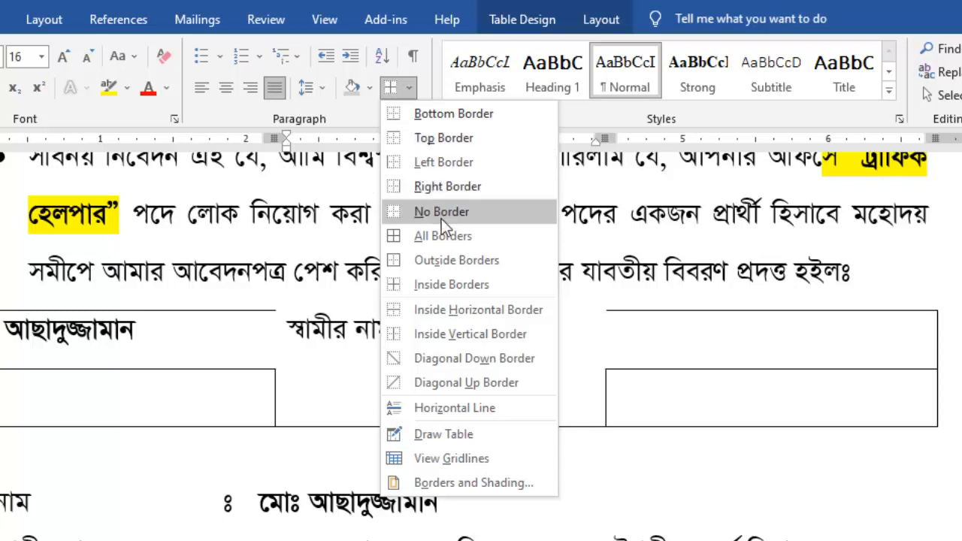
{"action": "left_click", "coordinate": [403, 89]}
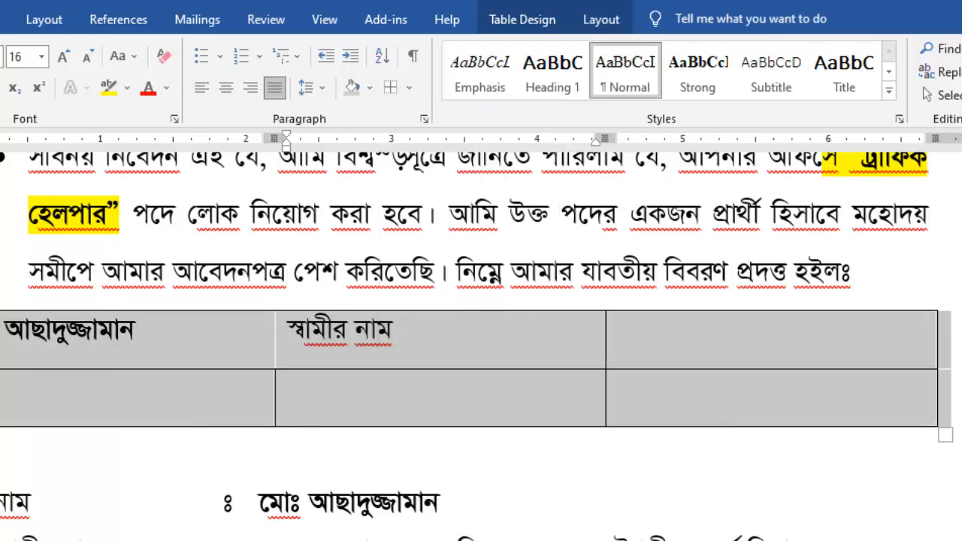
{"action": "left_click", "coordinate": [409, 91]}
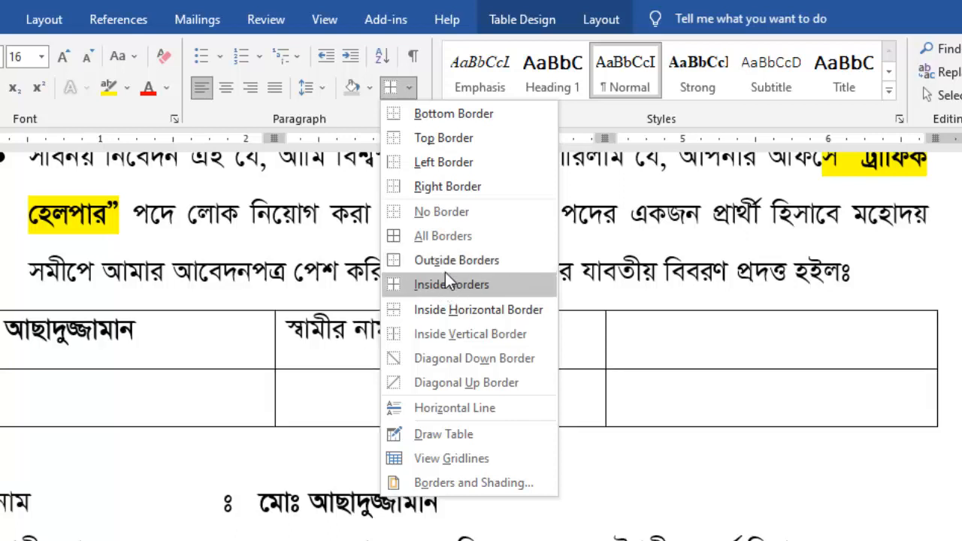
{"action": "left_click", "coordinate": [401, 88]}
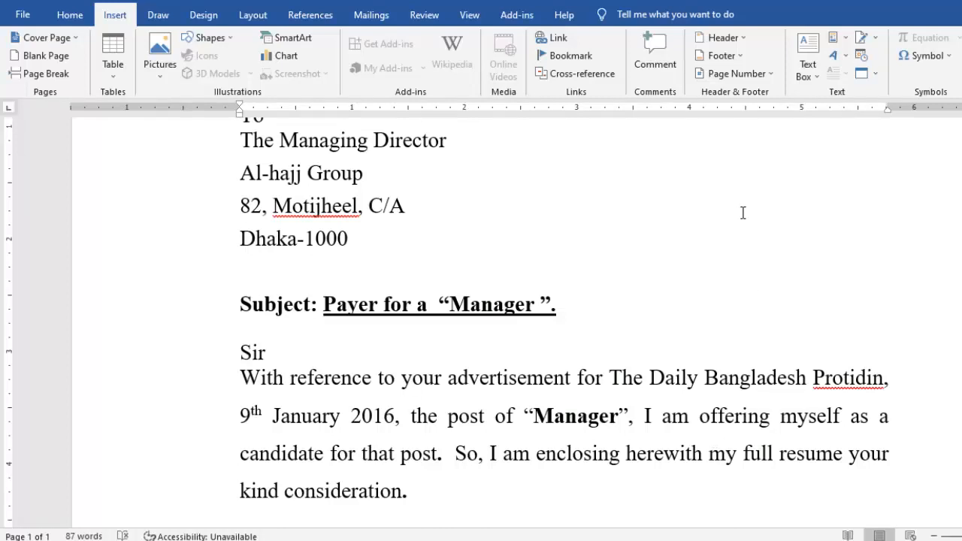
In the English job application, browse the full styles gallery for the selected text from "Sir" to "kind consideration."
{"action": "left_click", "coordinate": [69, 15]}
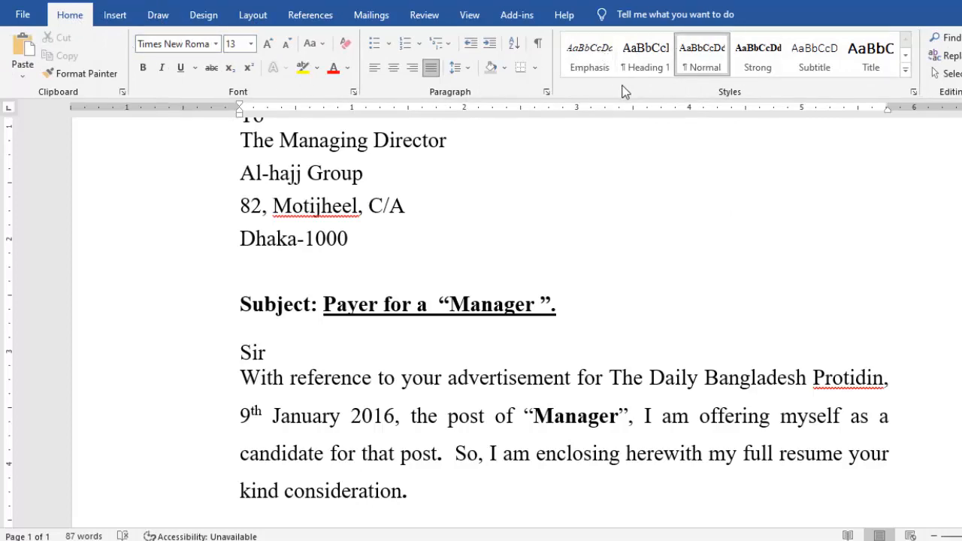
{"action": "scroll", "coordinate": [712, 234], "scroll_direction": "down", "scroll_amount": 2}
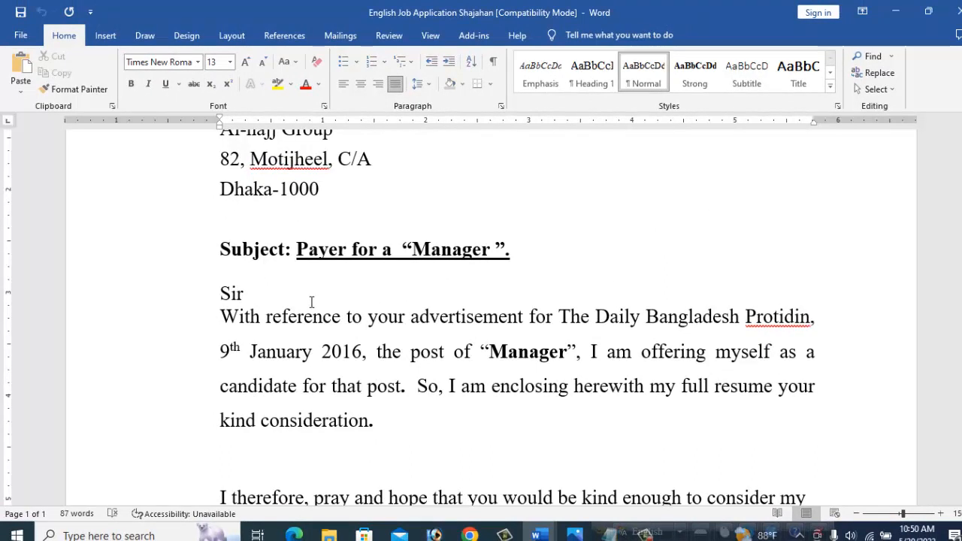
{"action": "left_click_drag", "start_coordinate": [221, 295], "coordinate": [408, 427]}
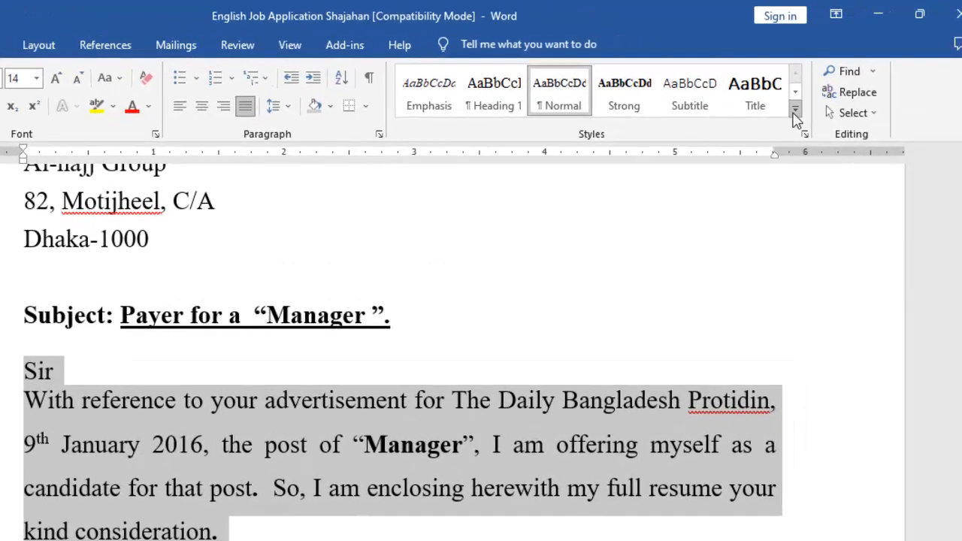
{"action": "left_click", "coordinate": [829, 88]}
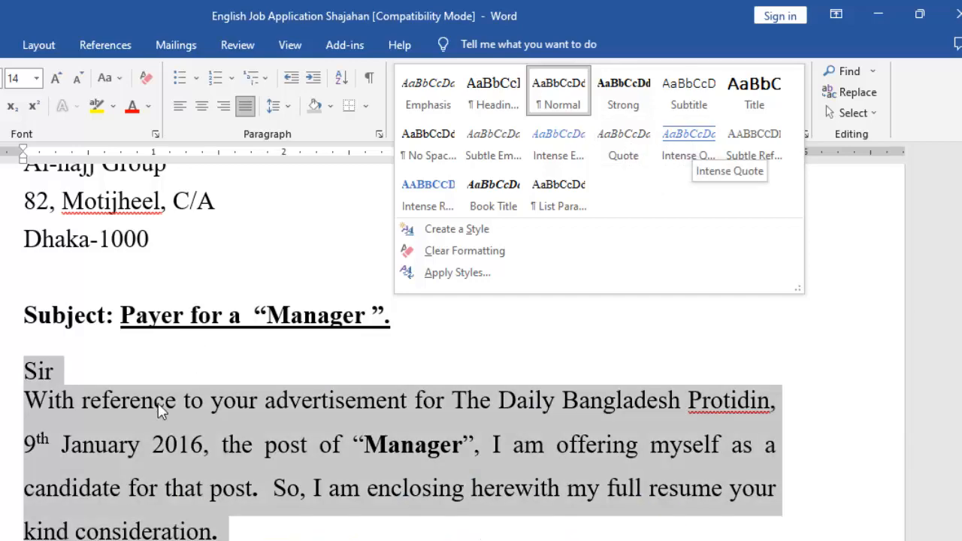
{"action": "scroll", "coordinate": [374, 368], "scroll_direction": "down", "scroll_amount": 1}
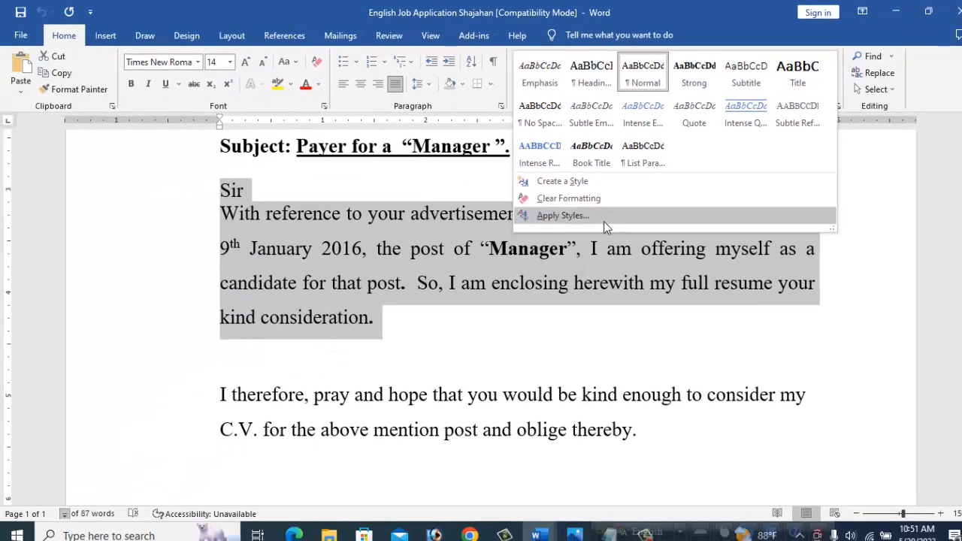
{"action": "left_click", "coordinate": [467, 188]}
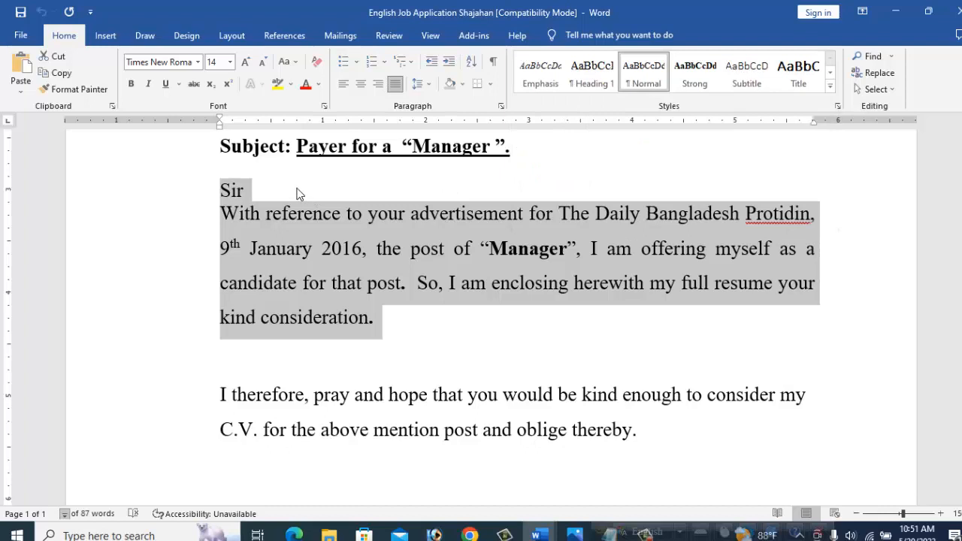